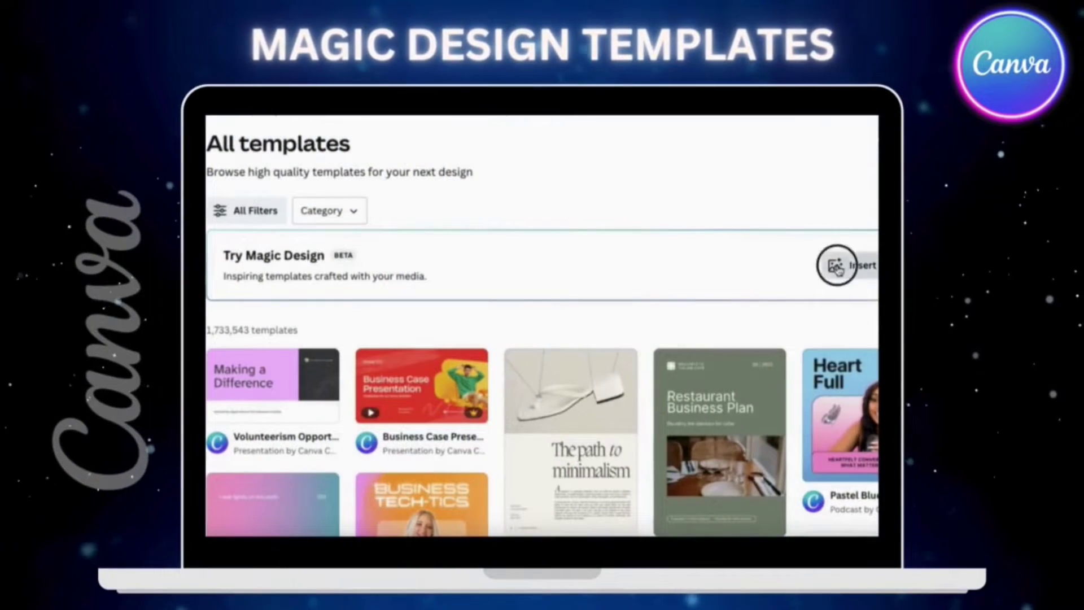
# - Generate Magic Designs from the flower serum photo and browse the resulting posters, stories and posts
pyautogui.click(550, 443)
pyautogui.scroll(-1, 553, 440)
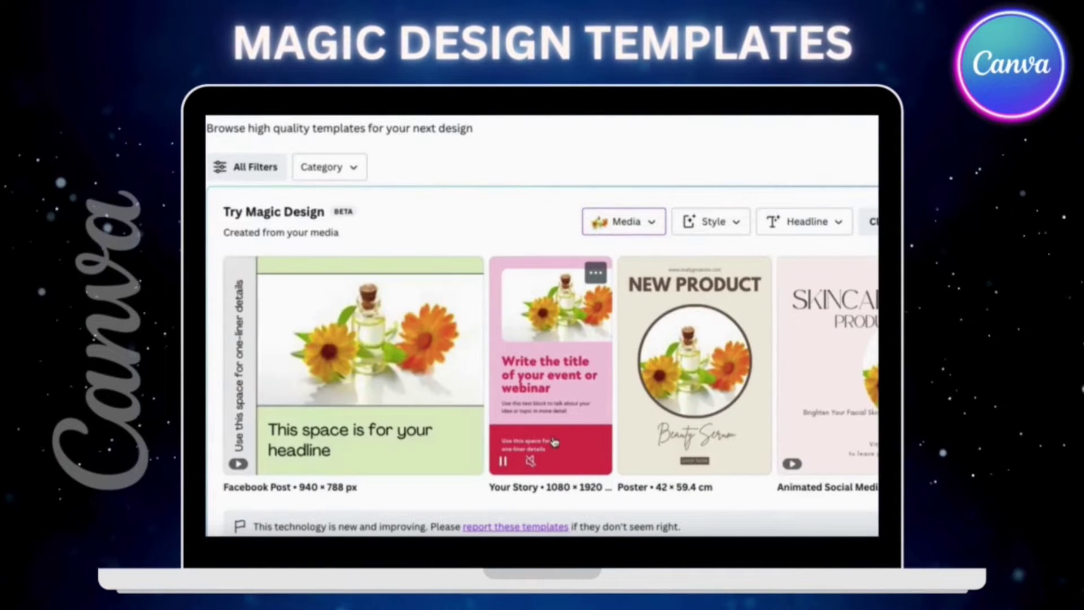
pyautogui.hscroll(5, 564, 438)
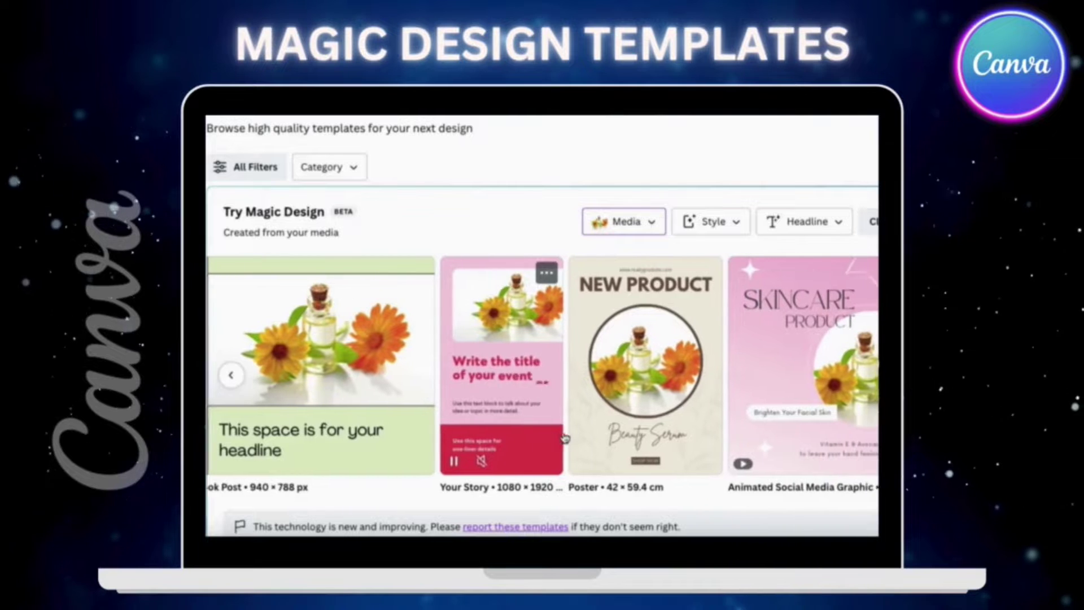
pyautogui.hscroll(5, 564, 438)
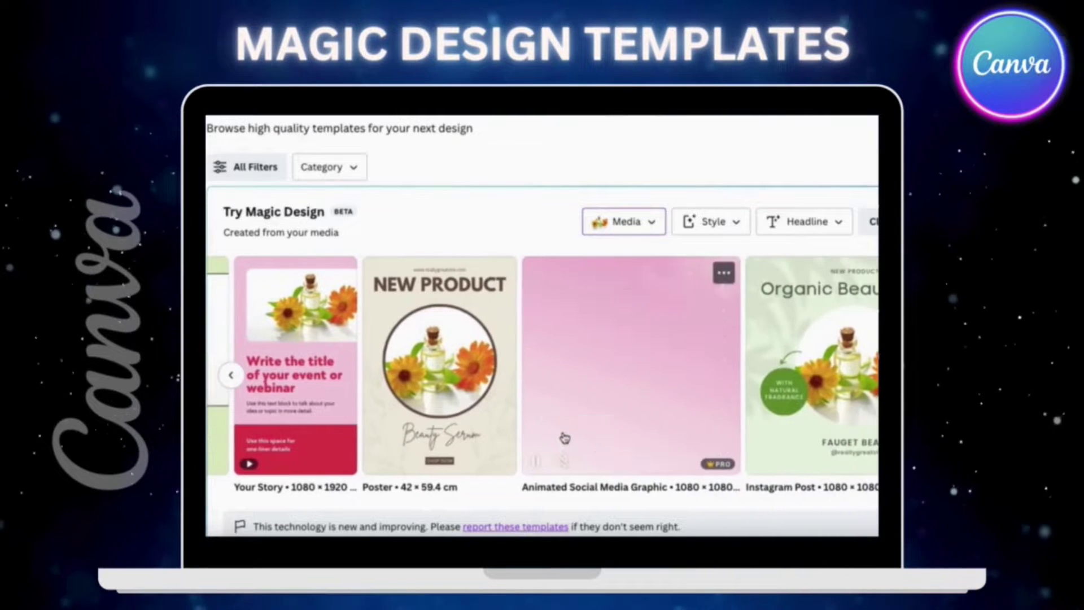
pyautogui.hscroll(5, 564, 438)
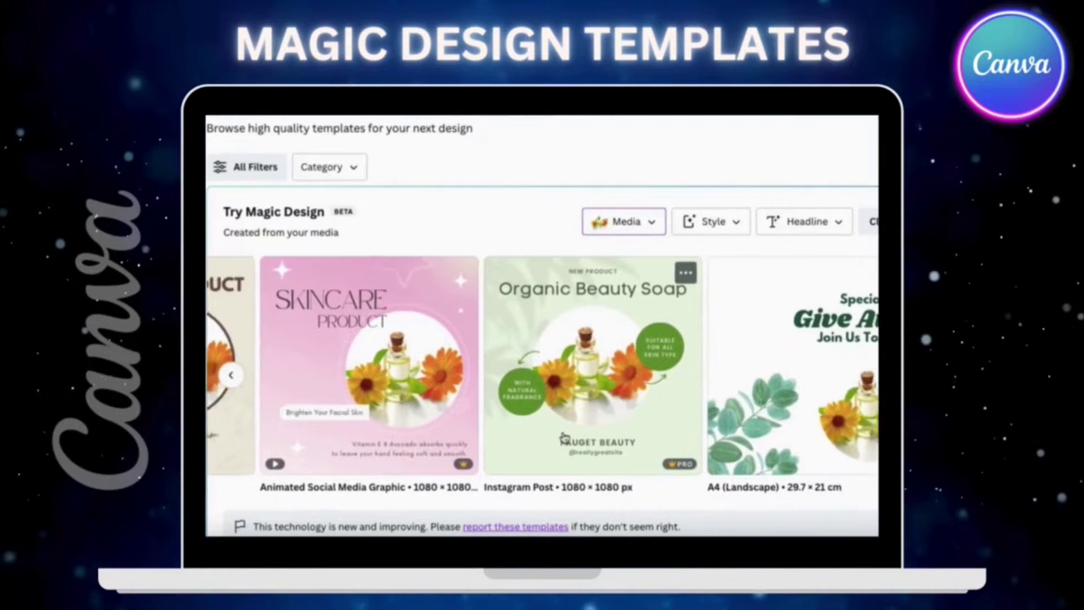
pyautogui.hscroll(6, 564, 438)
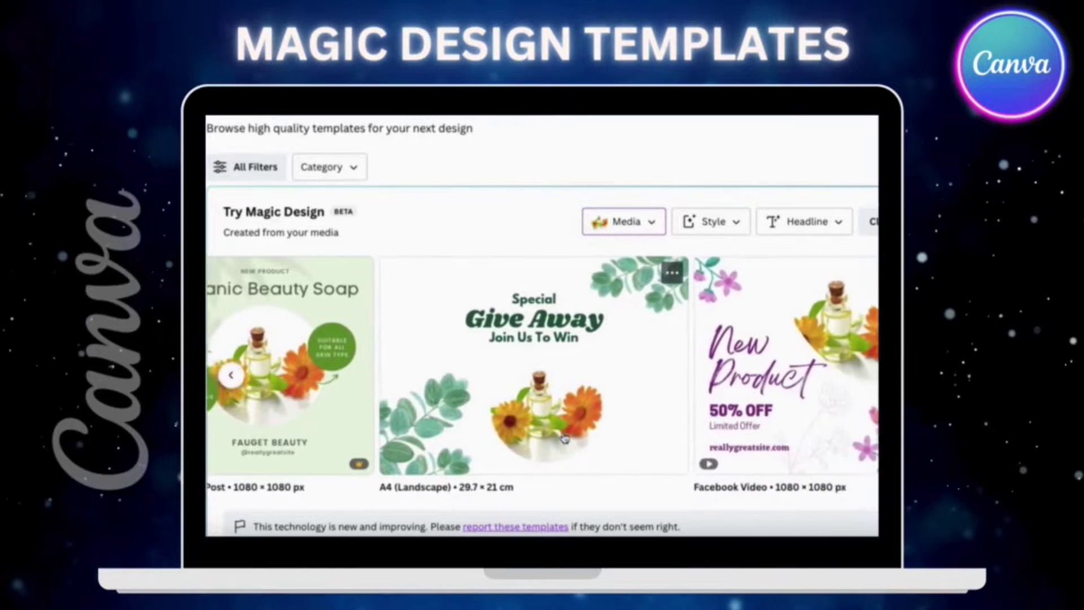
pyautogui.hscroll(2, 563, 438)
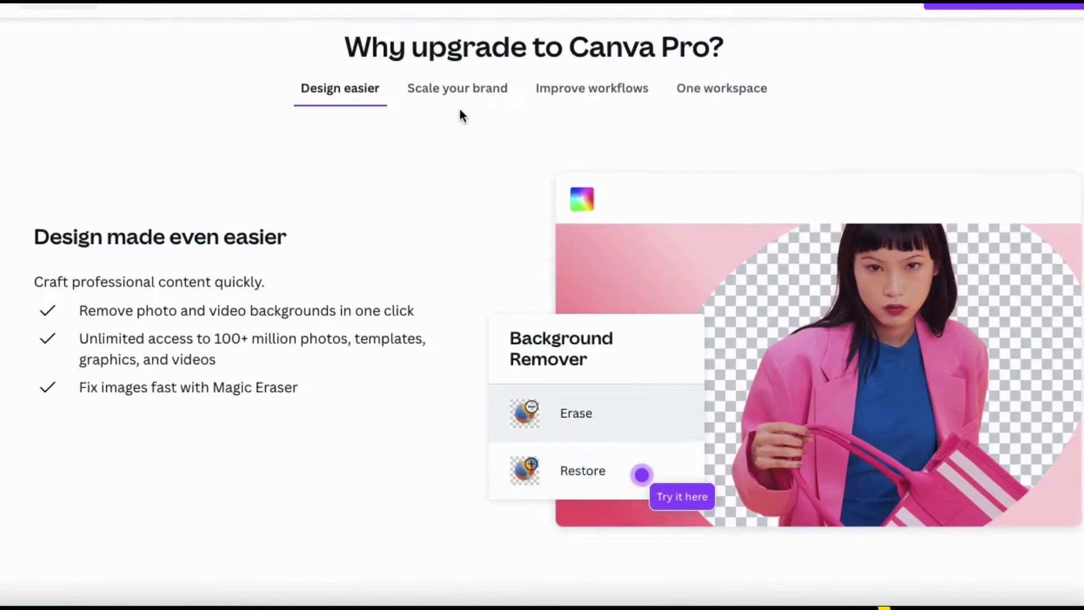
# - Review the Scale your brand, Improve workflows and One workspace Pro feature tabs
pyautogui.click(463, 93)
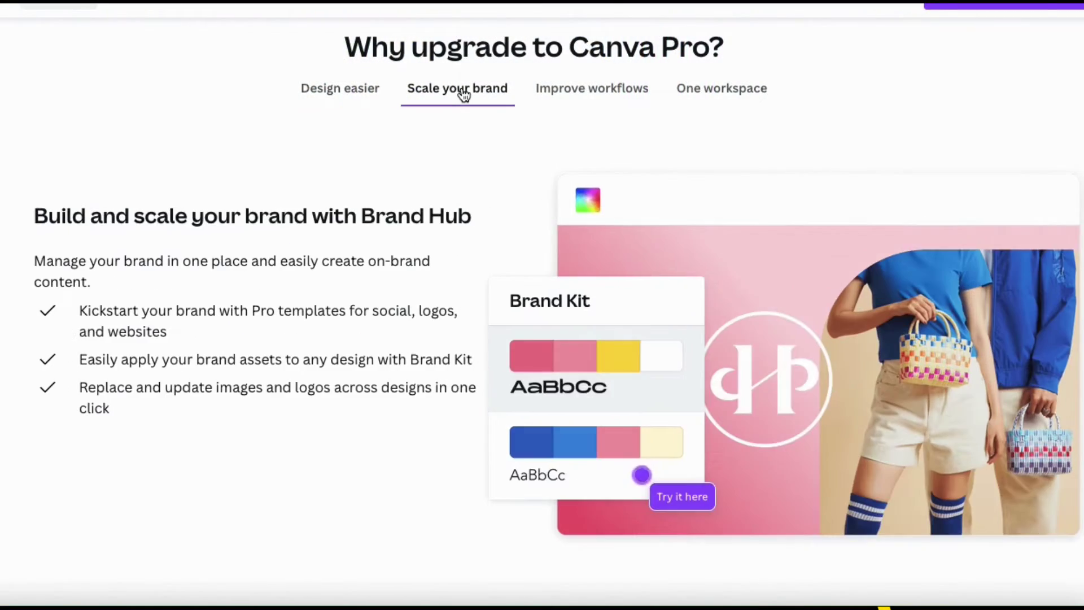
pyautogui.click(573, 95)
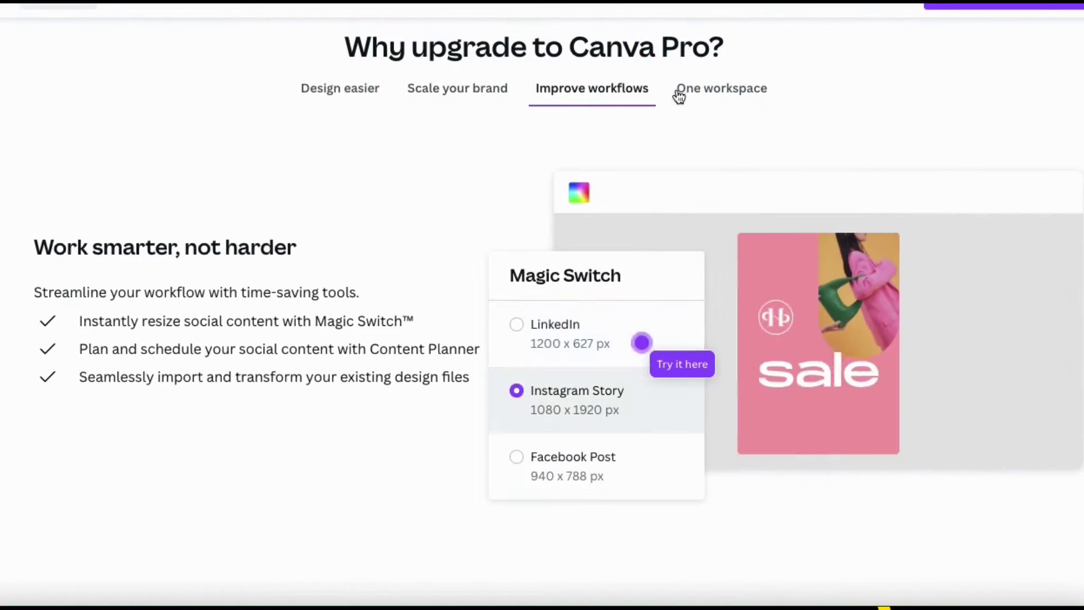
pyautogui.click(684, 95)
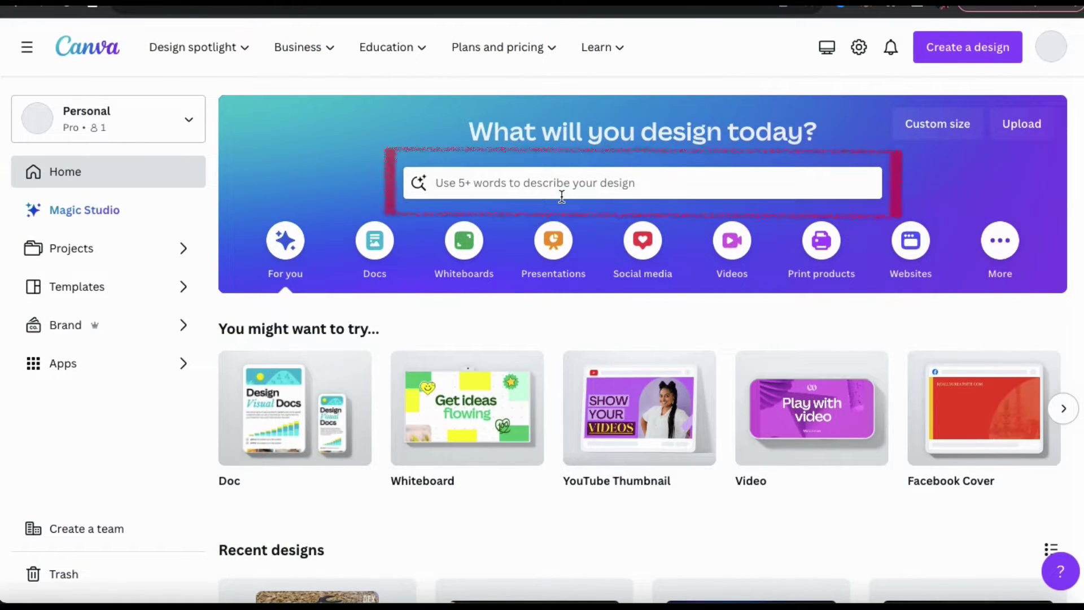
# - Search templates for 'Instagram post for the Christmas shopping season.'
pyautogui.click(616, 185)
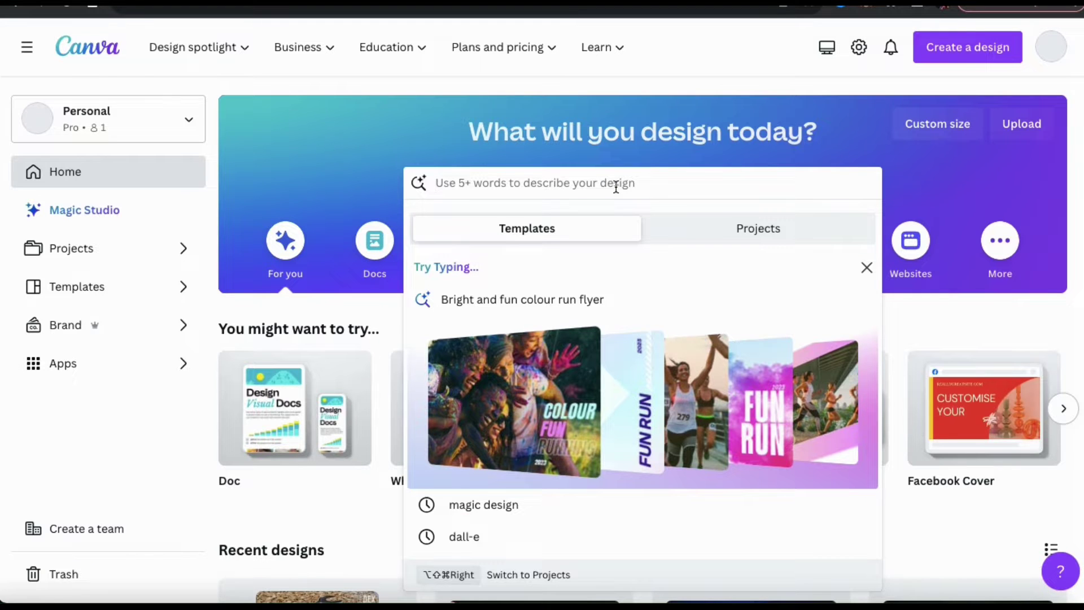
pyautogui.write('Ins')
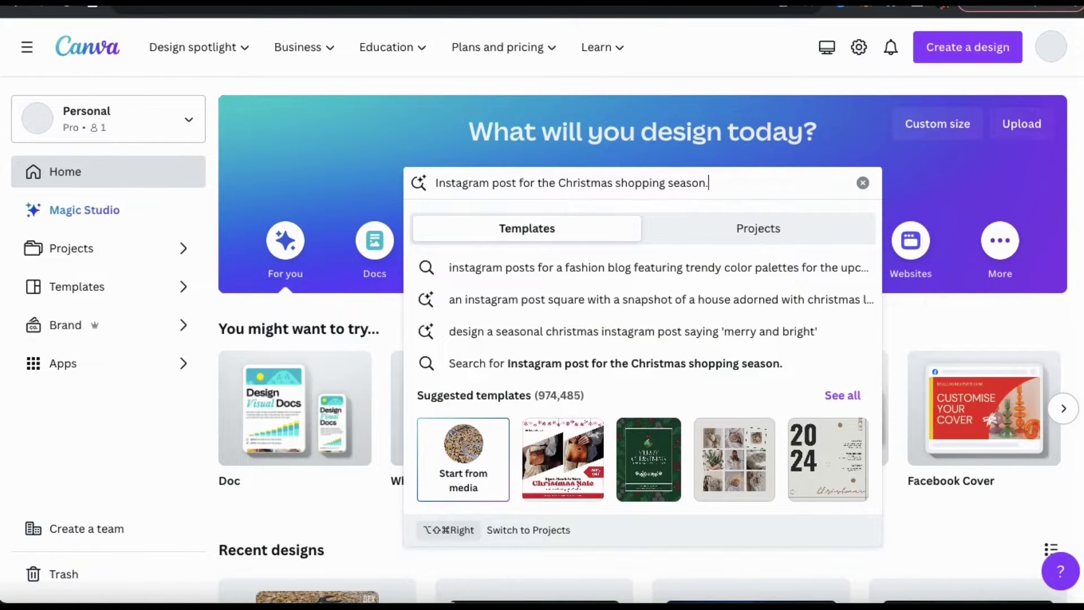
pyautogui.press('Return')
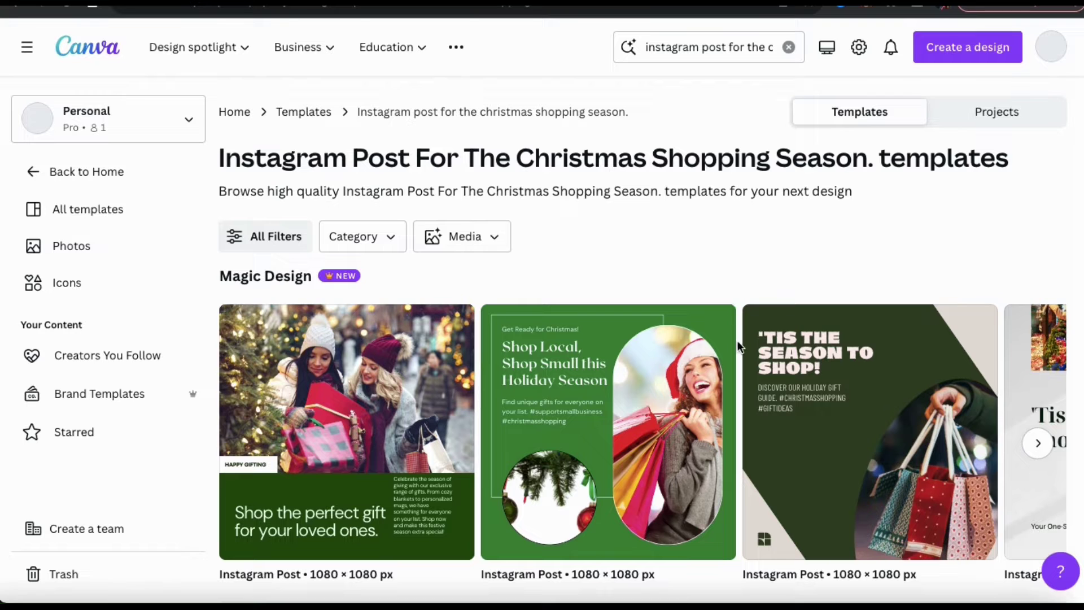
pyautogui.scroll(-2, 737, 345)
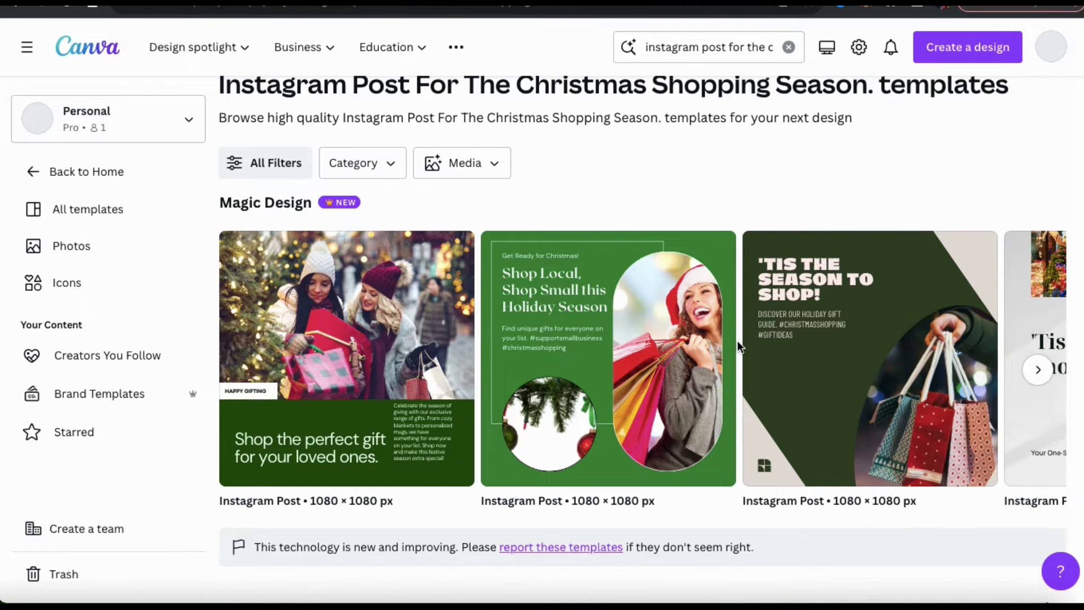
pyautogui.hscroll(3, 736, 342)
pyautogui.hscroll(5, 739, 347)
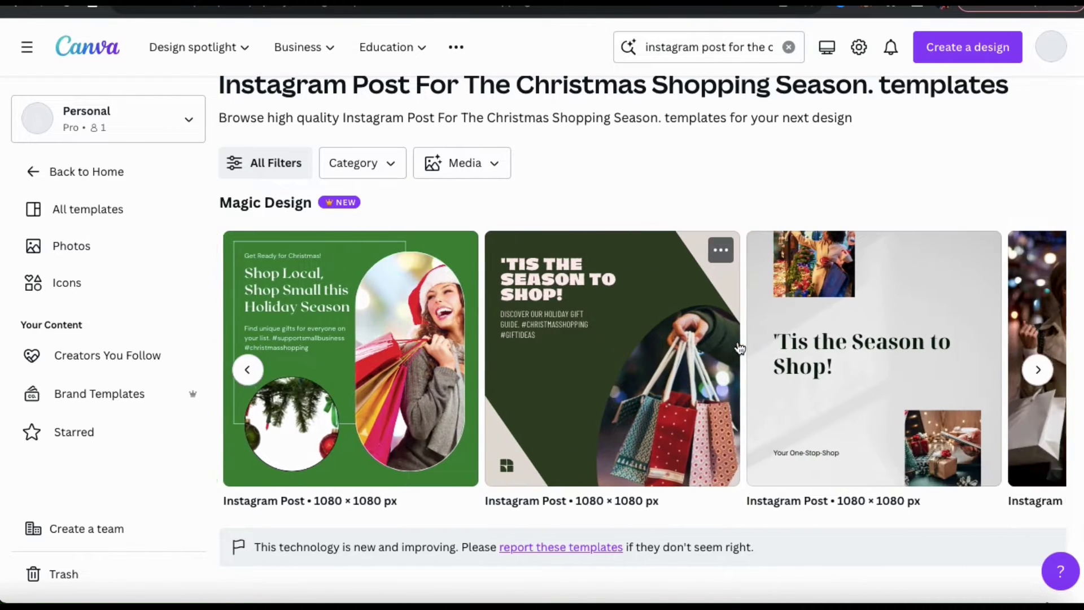
pyautogui.hscroll(5, 740, 347)
pyautogui.hscroll(5, 739, 347)
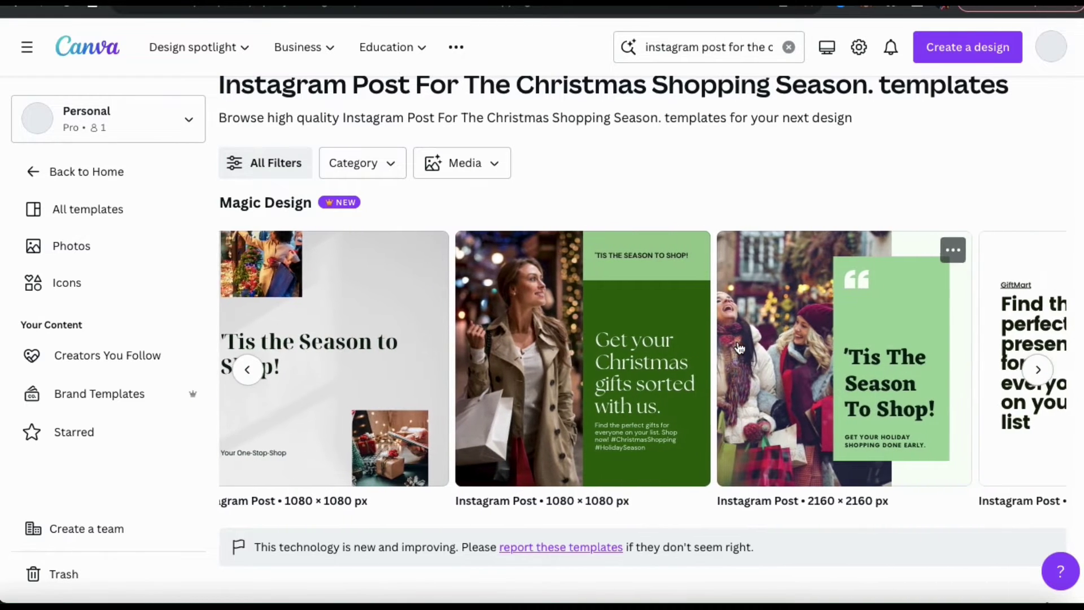
pyautogui.hscroll(2, 737, 340)
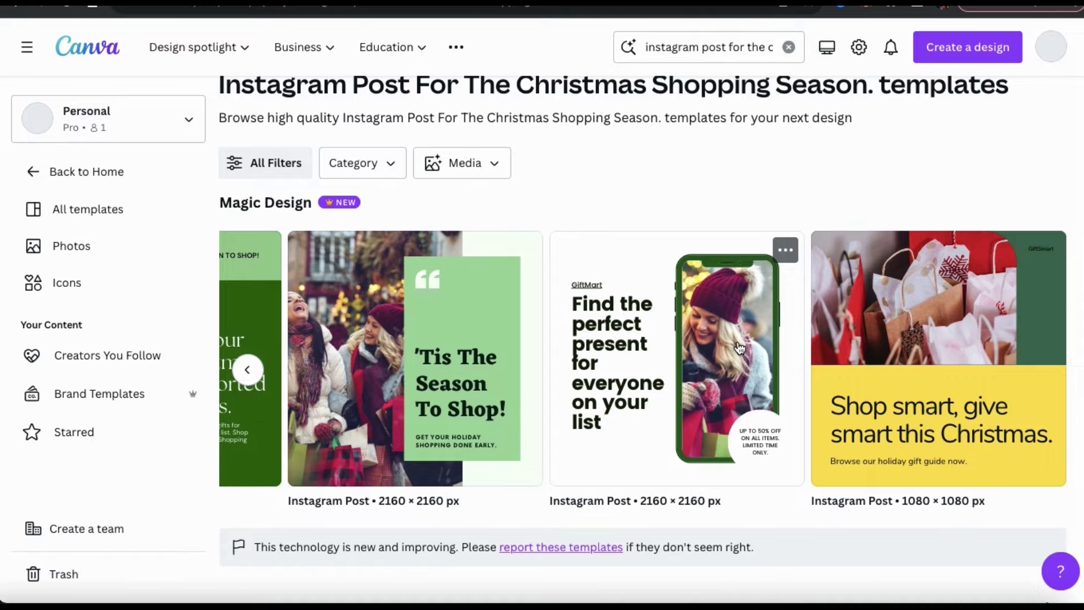
pyautogui.hscroll(-12, 738, 346)
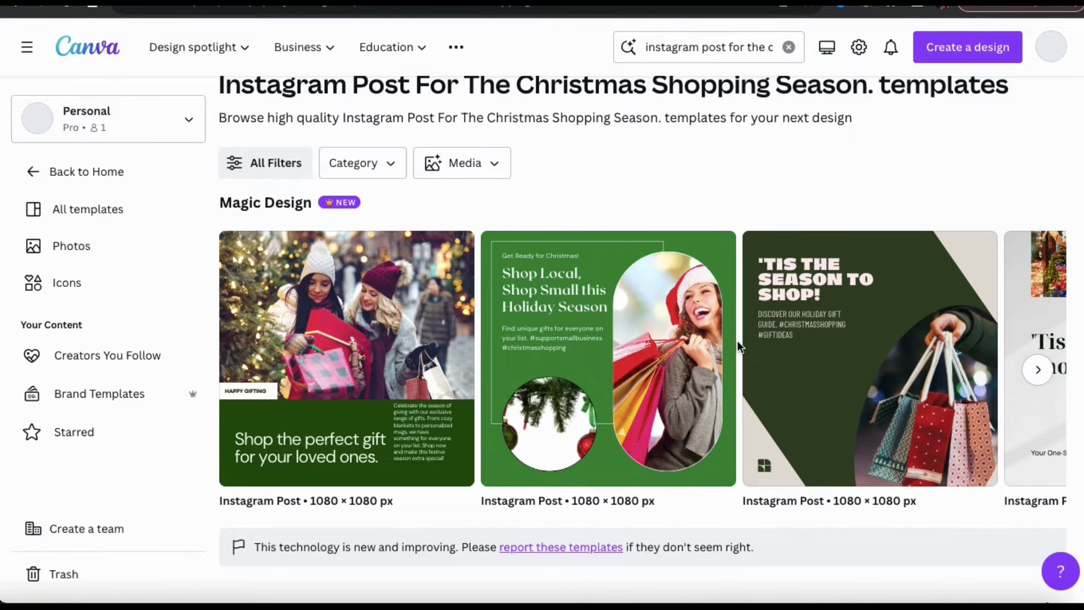
pyautogui.scroll(1, 584, 197)
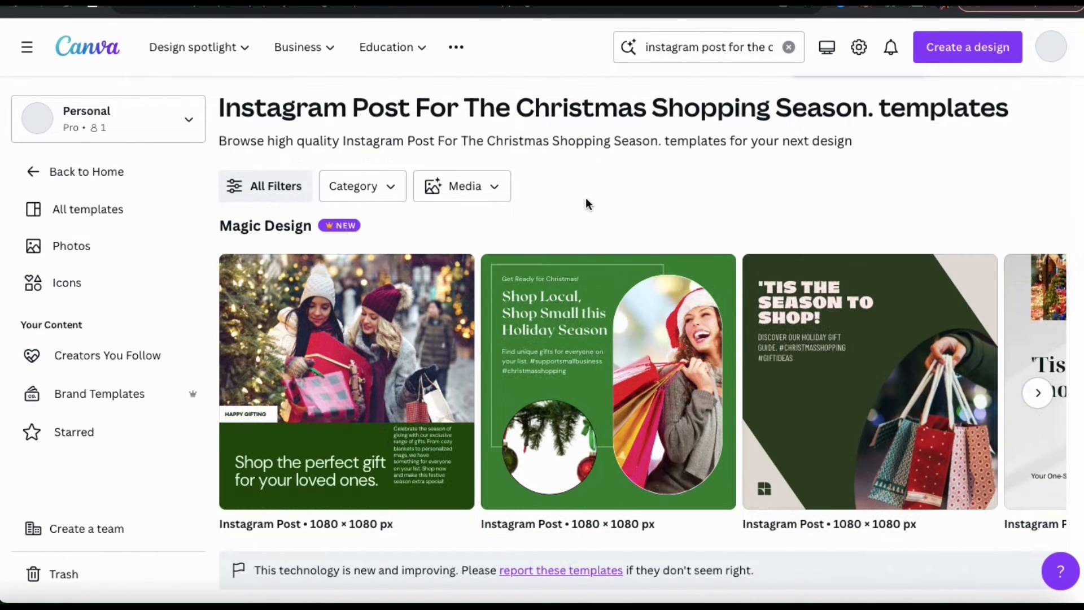
# - Upload the AI-generated hoodie photo from Downloads as the Magic Design media
pyautogui.click(488, 198)
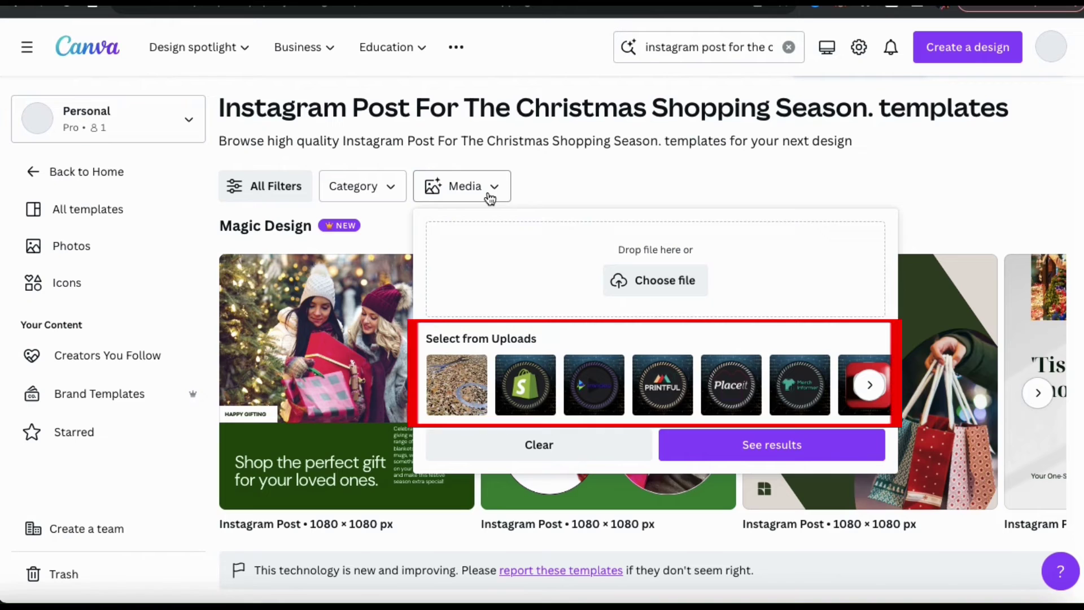
pyautogui.click(652, 289)
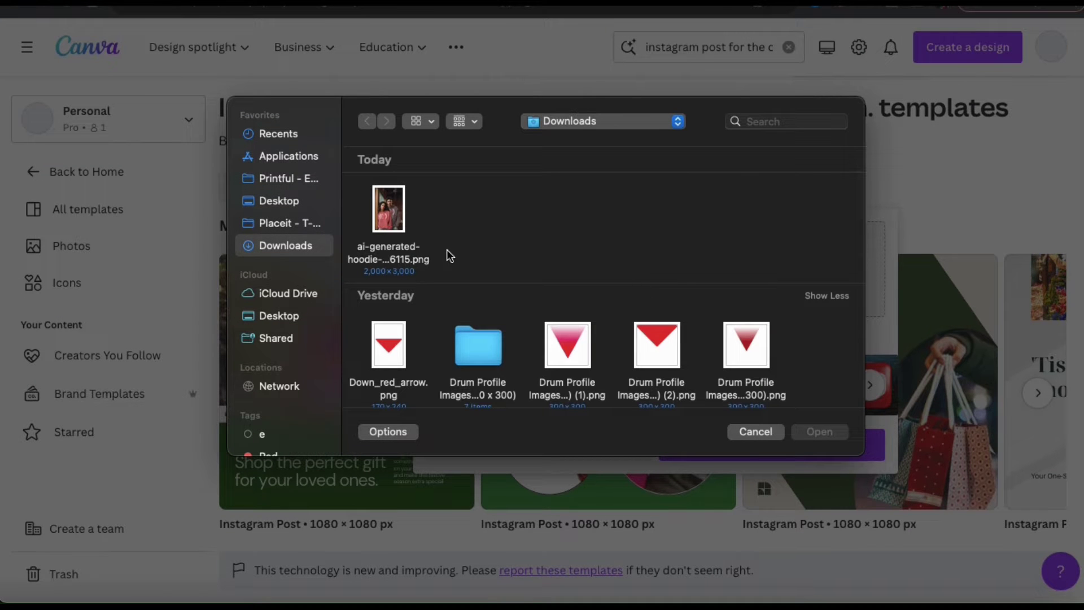
pyautogui.doubleClick(397, 218)
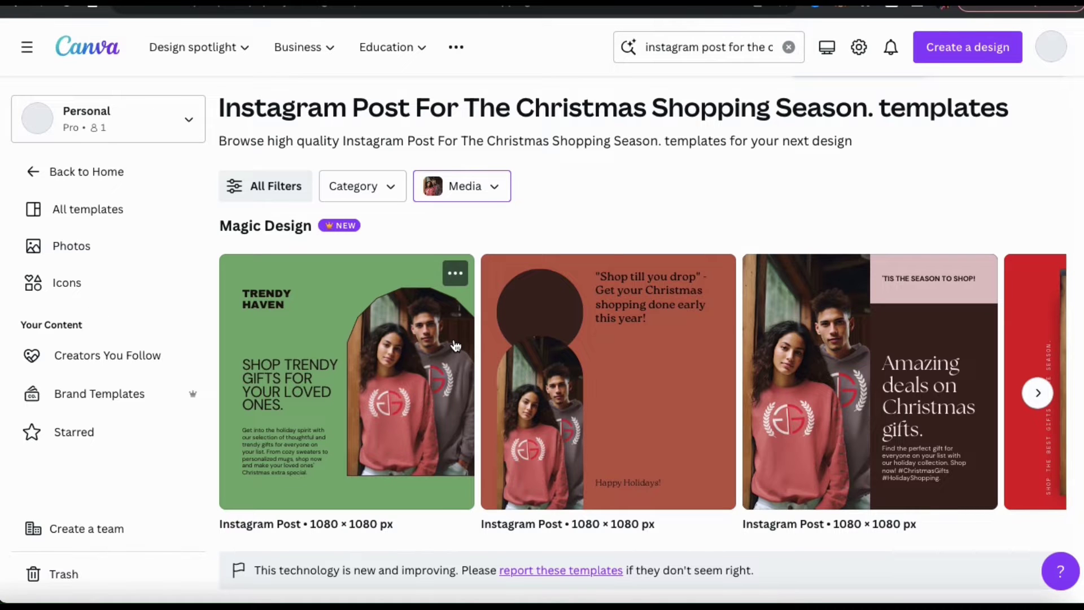
# - Open the 'Amazing deals on Christmas gifts' Magic Design template as a new Instagram post
pyautogui.hscroll(3, 455, 346)
pyautogui.hscroll(5, 455, 345)
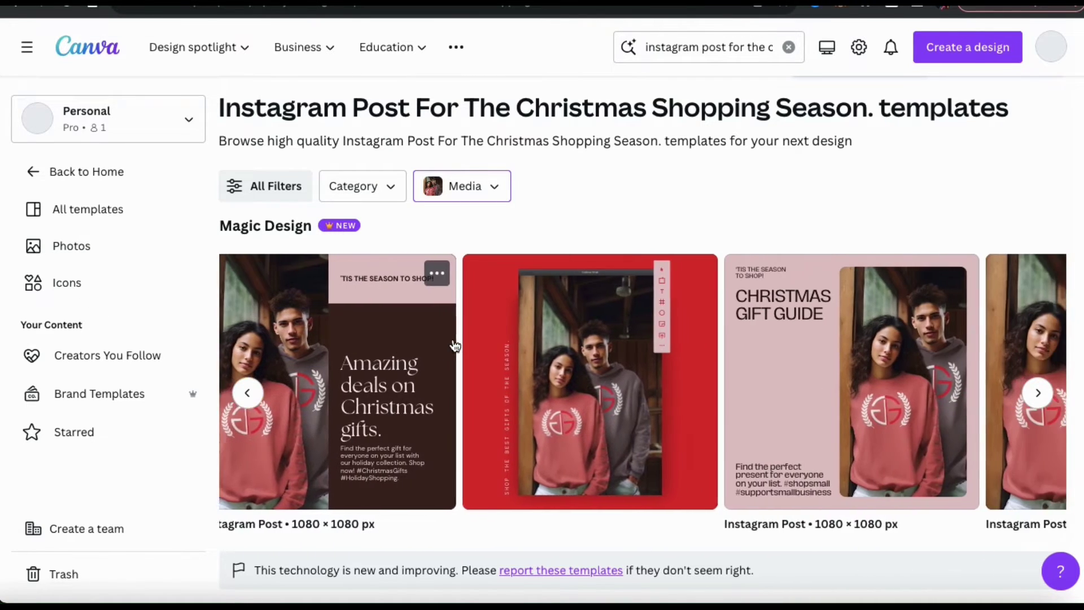
pyautogui.hscroll(5, 455, 345)
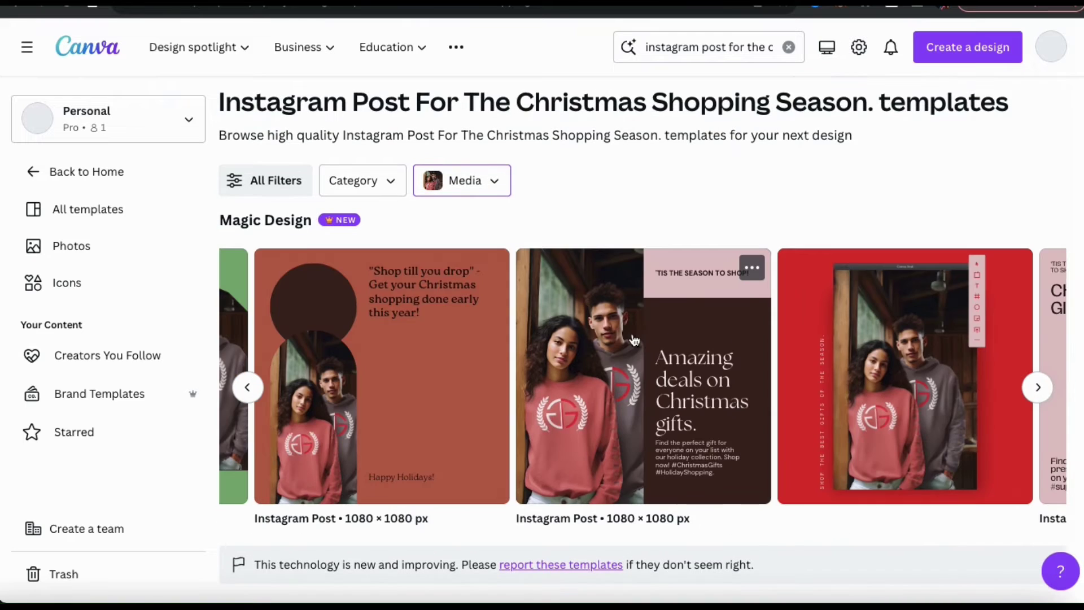
pyautogui.click(635, 376)
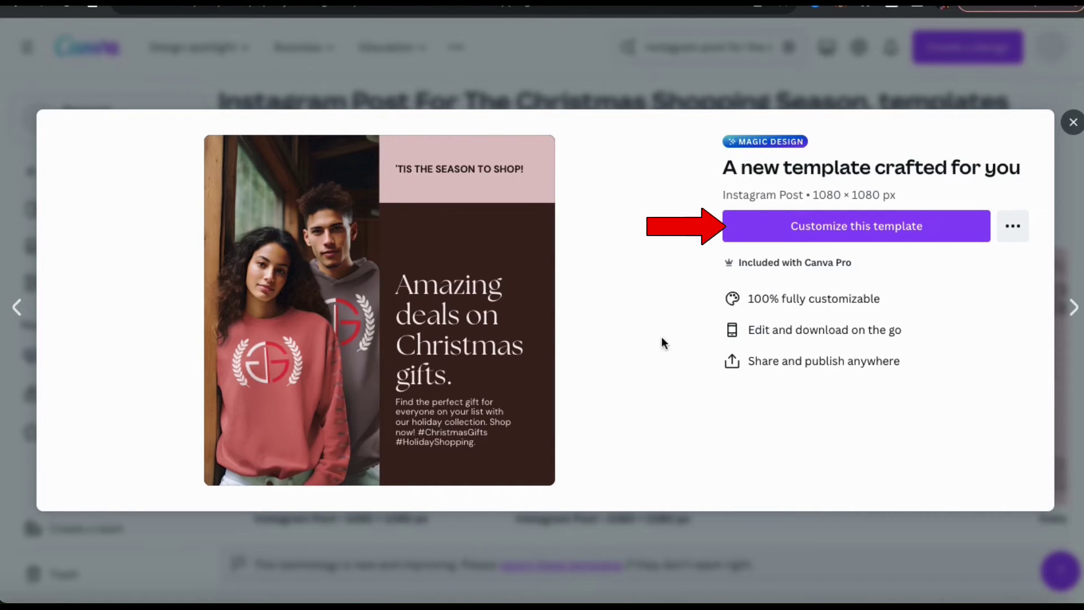
pyautogui.click(797, 232)
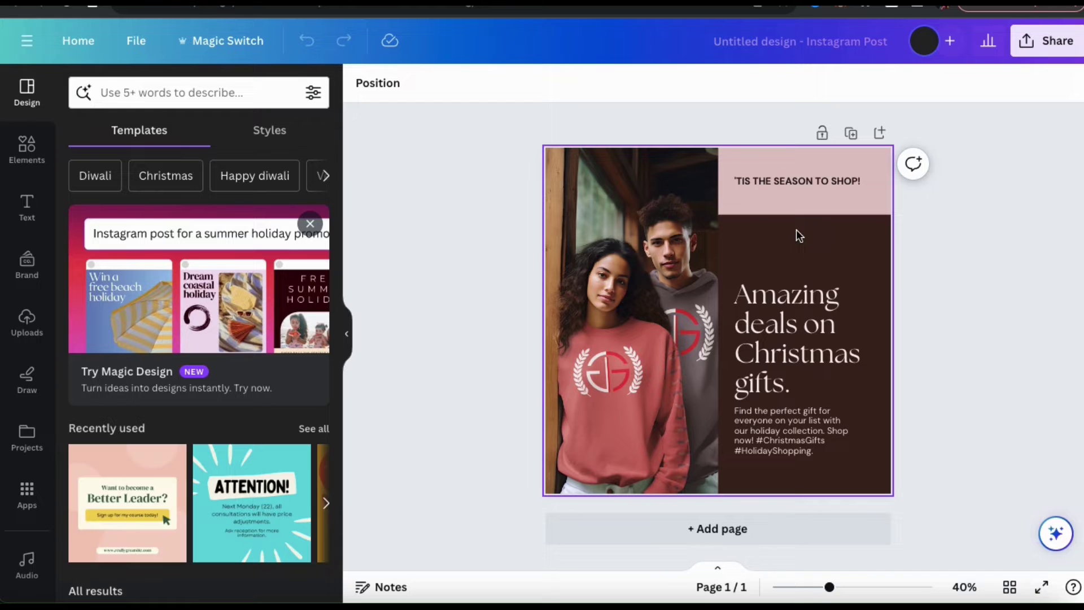
# - Make the top banner red with white 'THE HOLIDAYS ARE HERE!' text
pyautogui.click(797, 208)
pyautogui.click(441, 82)
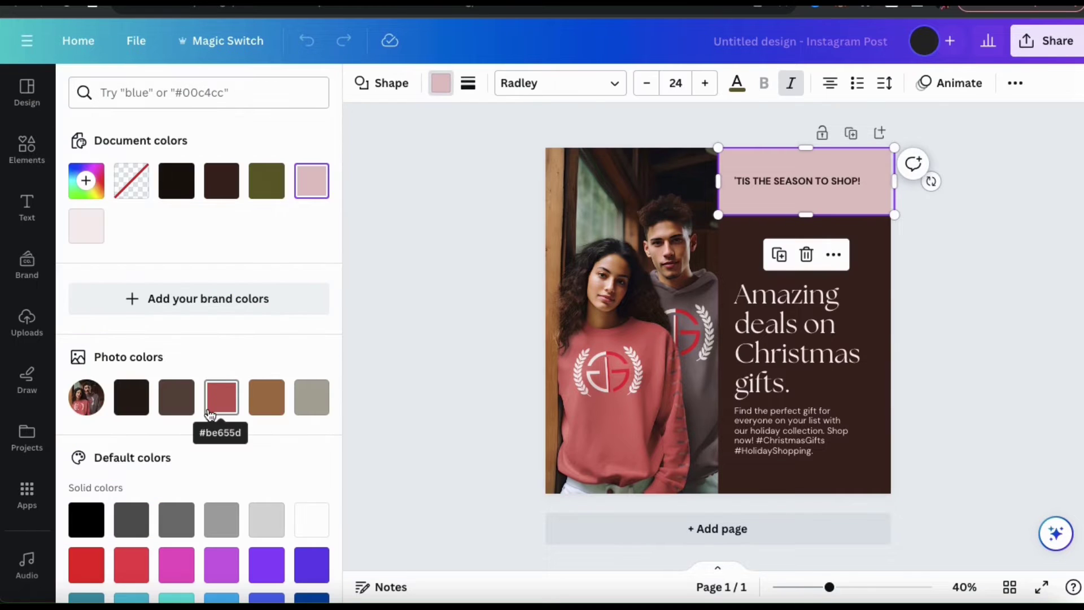
pyautogui.scroll(-1, 219, 408)
pyautogui.click(86, 518)
pyautogui.doubleClick(797, 181)
pyautogui.click(591, 83)
pyautogui.click(311, 474)
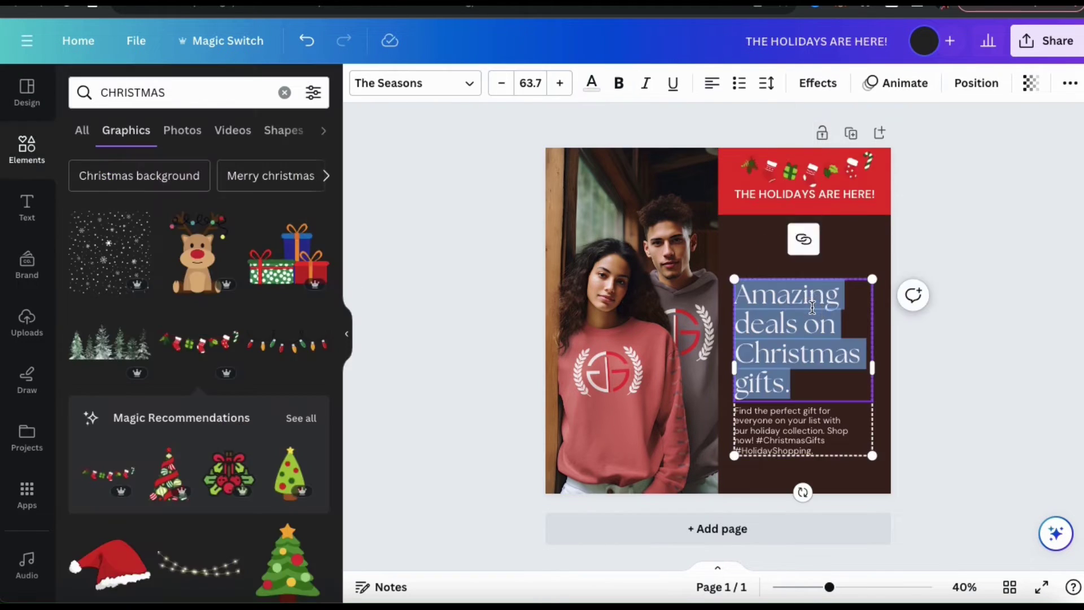
# - Rewrite the heading to 'Get Amazing Deals Now!', place the logo below the web address, and bring up download options
pyautogui.write('GET')
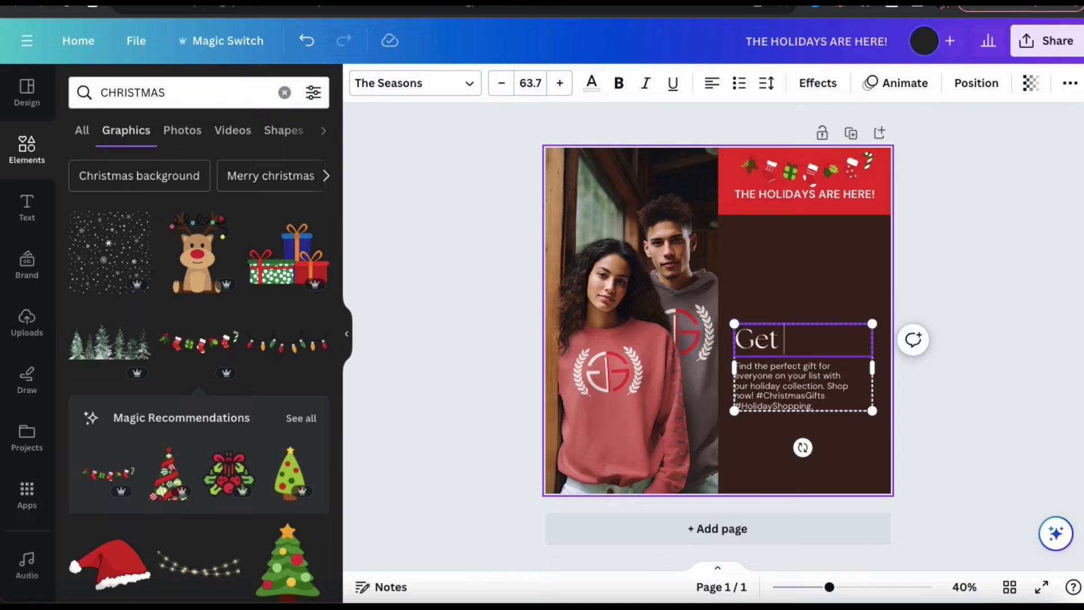
pyautogui.write('azing De')
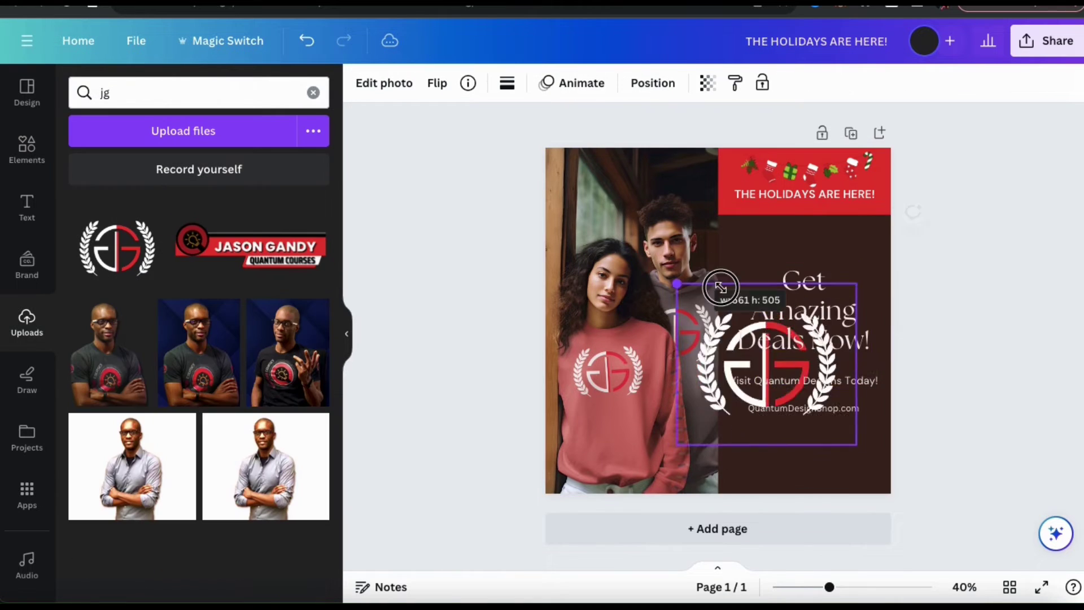
pyautogui.moveTo(784, 324); pyautogui.dragTo(813, 474)
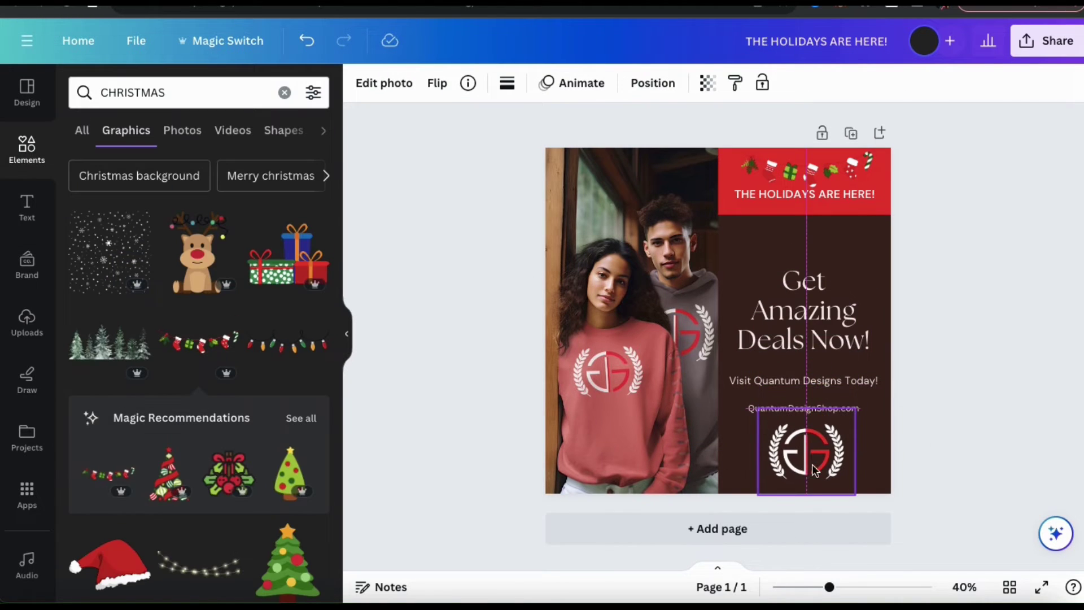
pyautogui.click(840, 324)
pyautogui.click(973, 370)
pyautogui.click(841, 325)
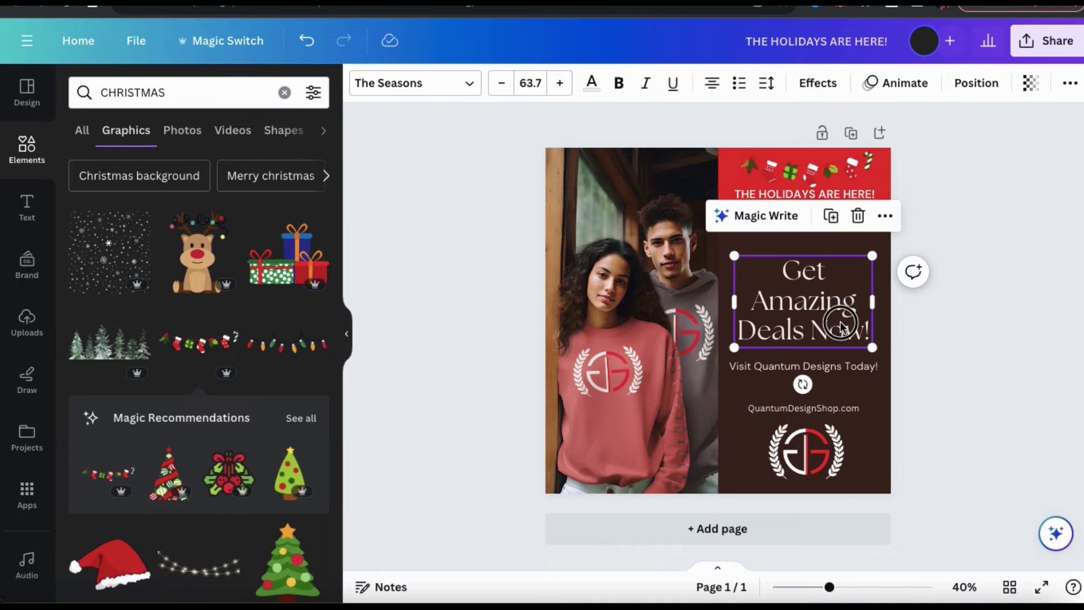
pyautogui.click(969, 347)
pyautogui.click(1033, 43)
pyautogui.click(902, 451)
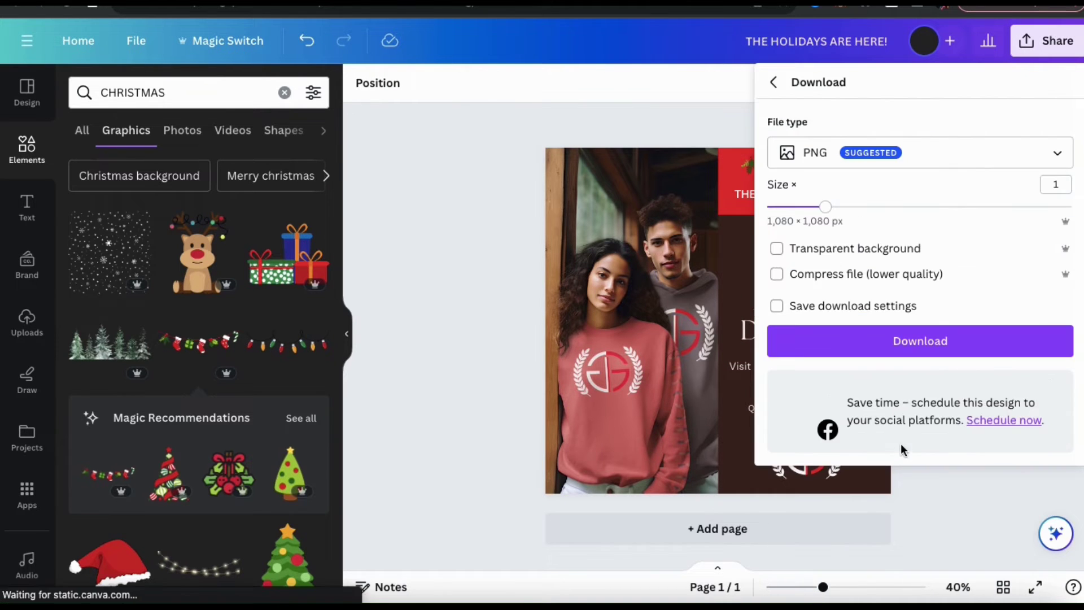
# - Download the Christmas post as a 1080 × 1080 PNG
pyautogui.click(925, 342)
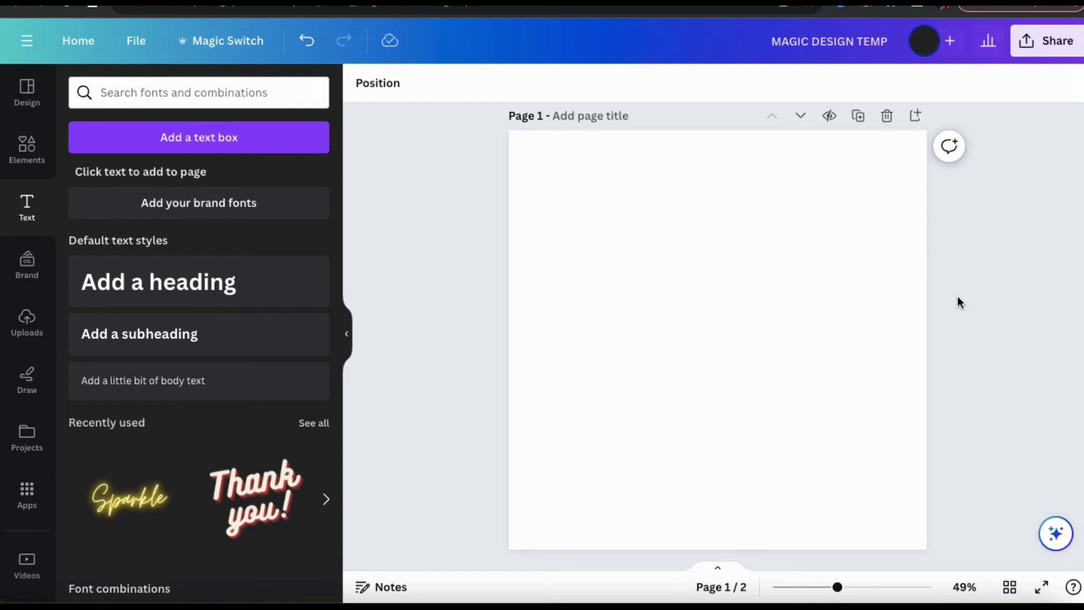
# - Search Design templates for 'Instagram post to promote my new website launch' and list all Magic Design results
pyautogui.click(26, 93)
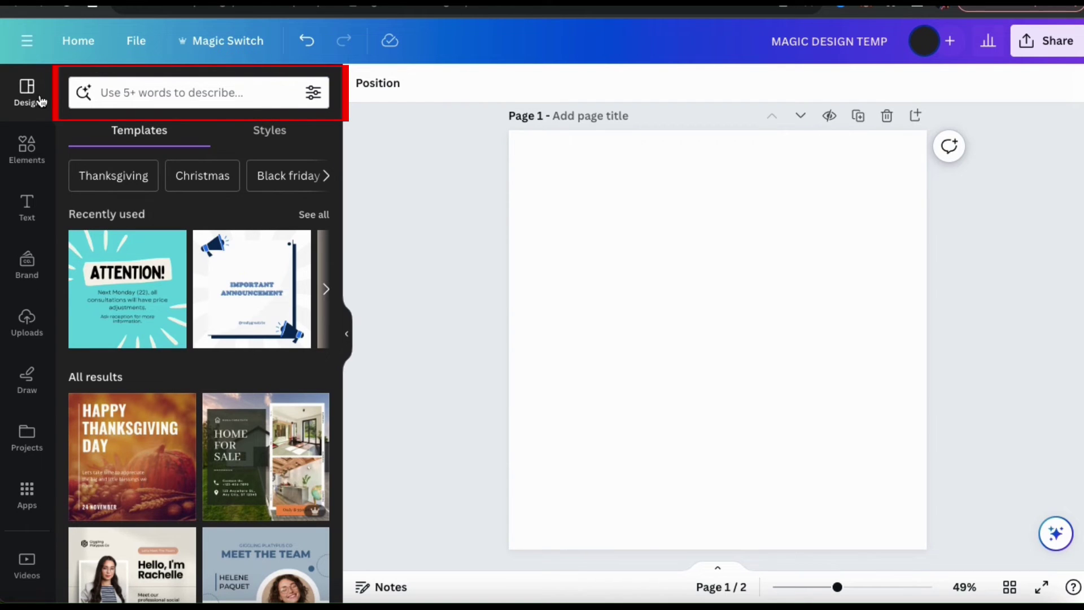
pyautogui.click(116, 93)
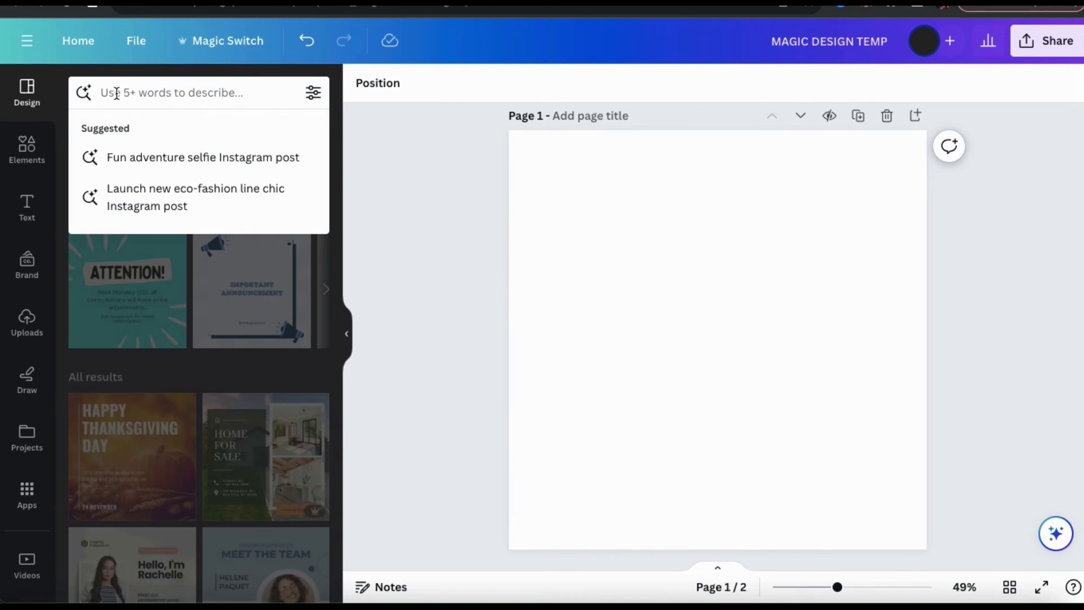
pyautogui.write('Instagram post')
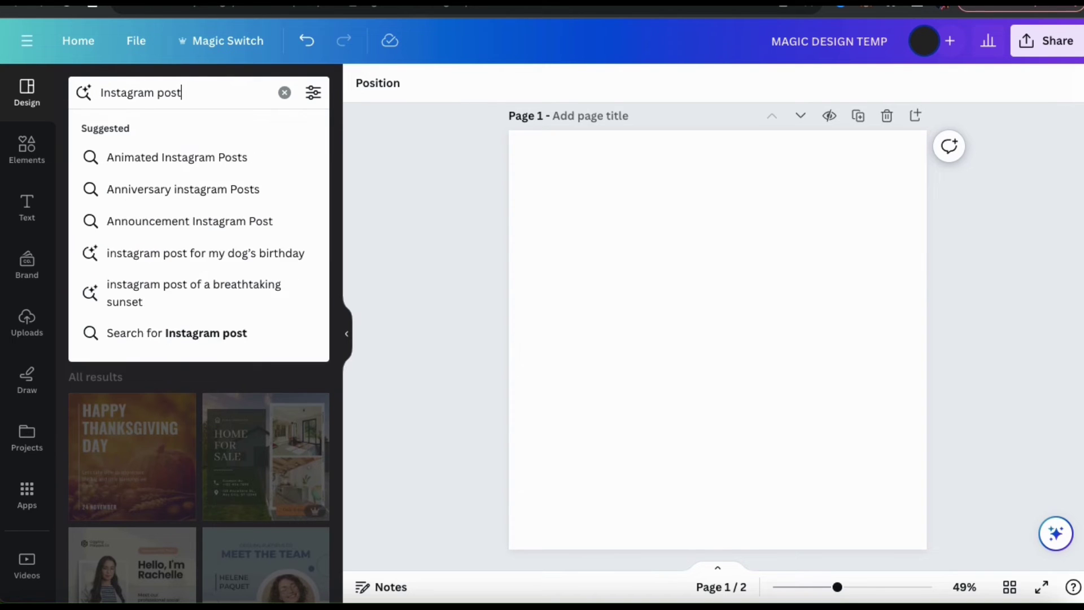
pyautogui.write(' to promote my new website launch')
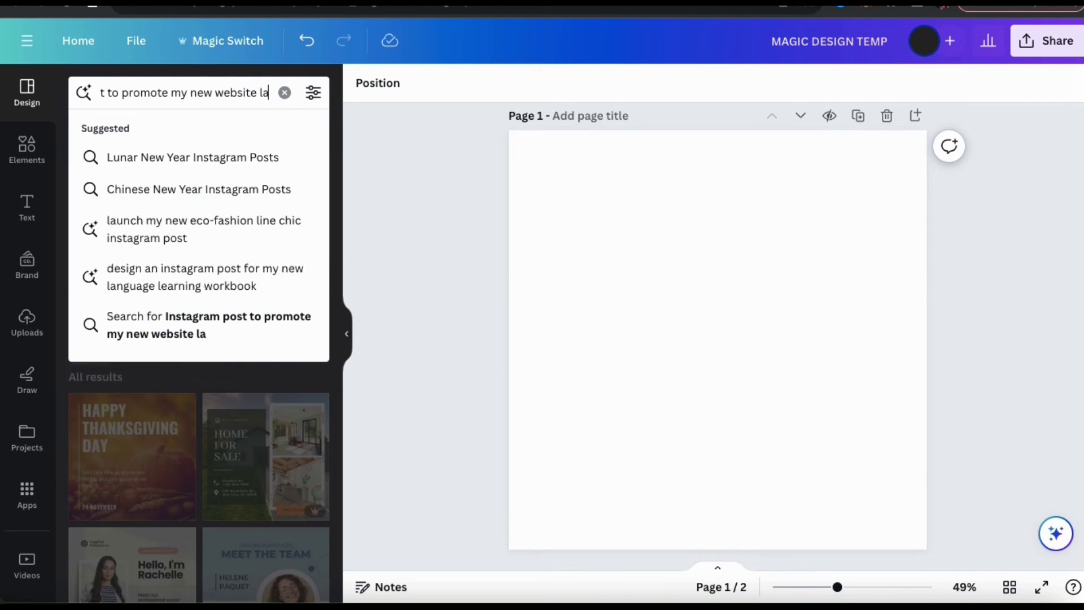
pyautogui.press('Return')
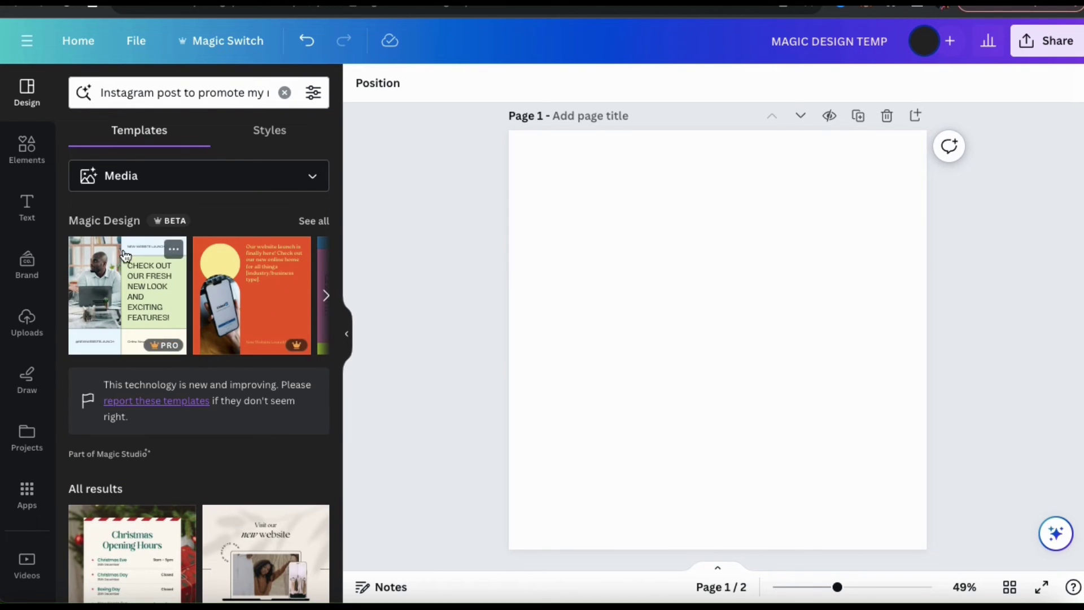
pyautogui.click(313, 221)
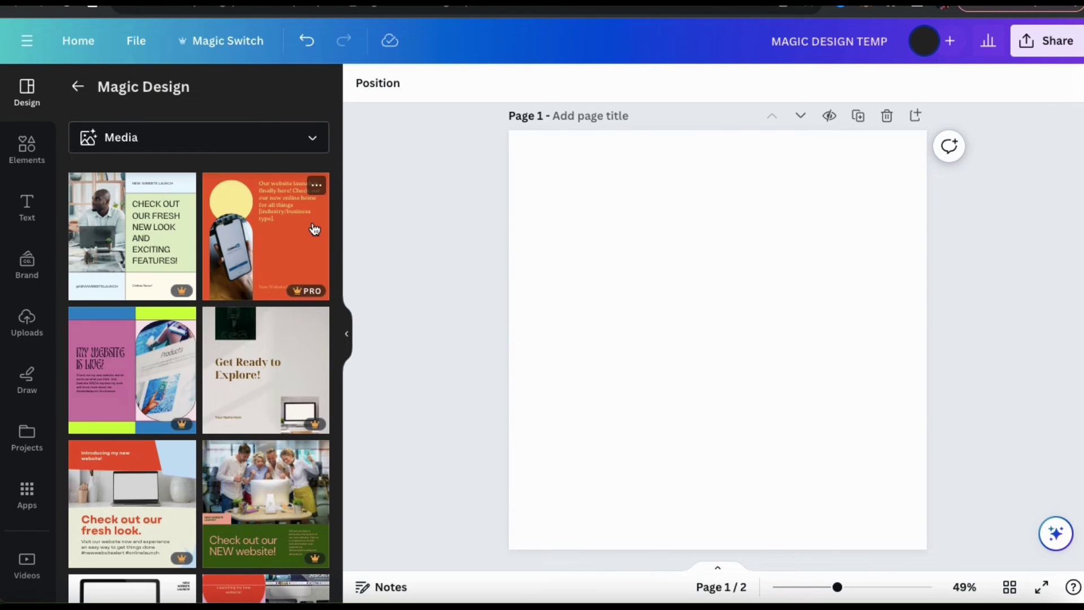
pyautogui.scroll(-3, 314, 229)
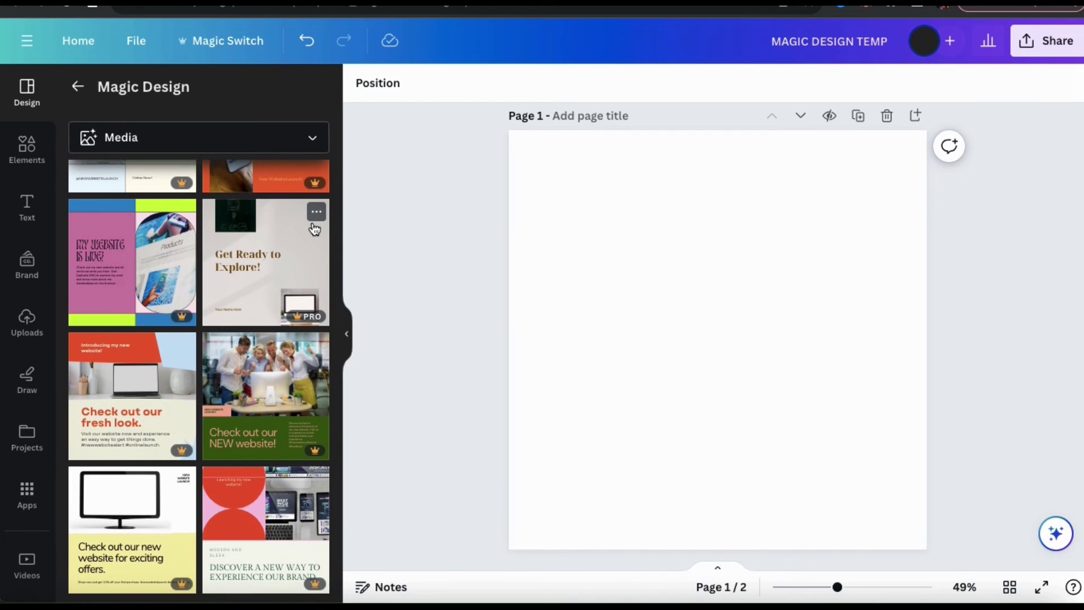
# - Apply the 'Check out our fresh look' template and retype its top headline as 'New Website Launc'
pyautogui.click(129, 403)
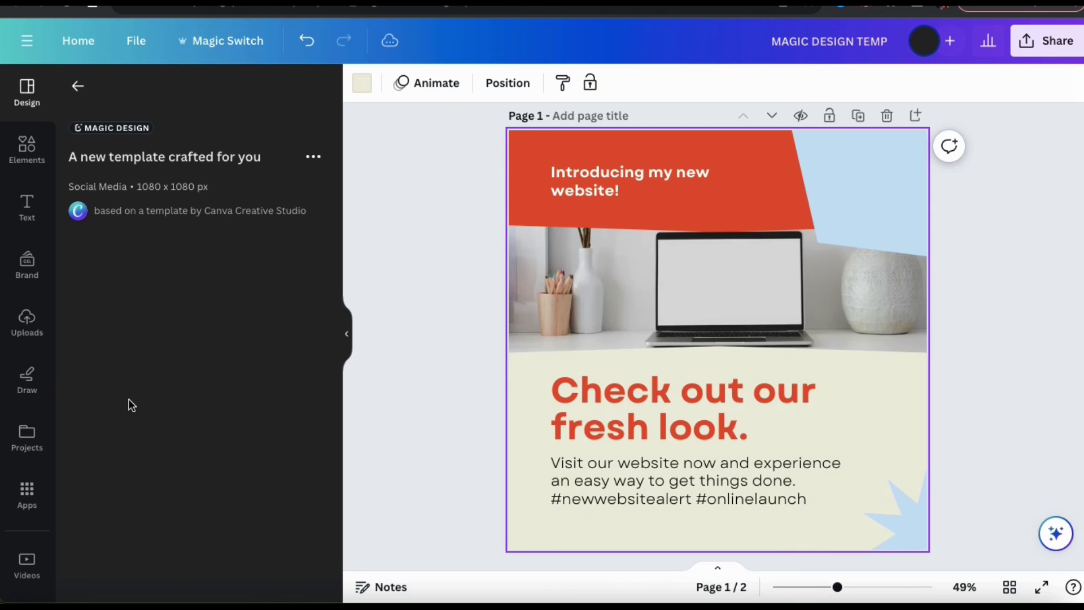
pyautogui.click(425, 363)
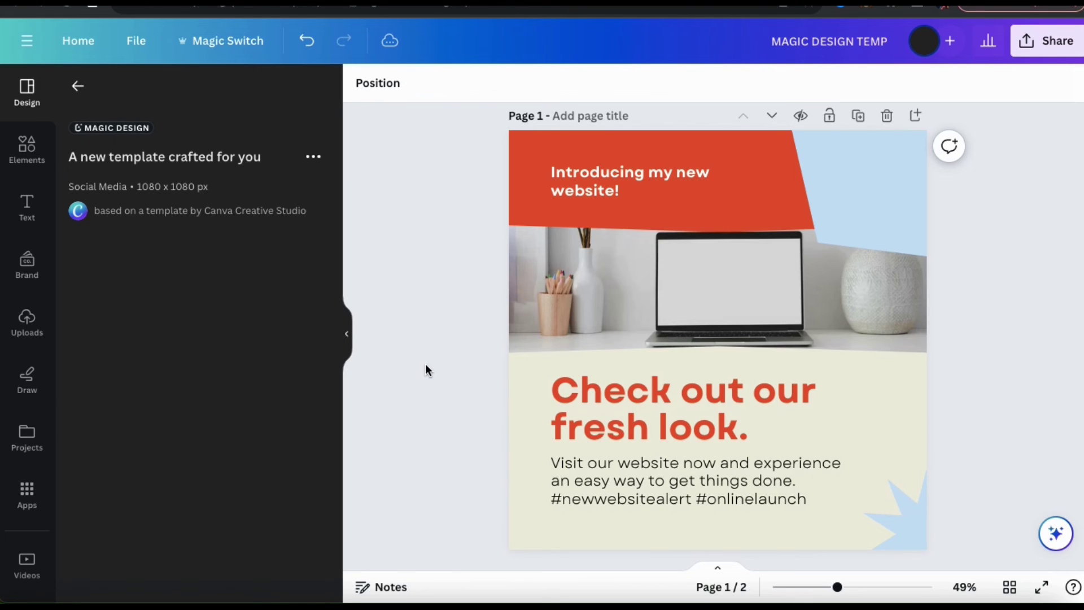
pyautogui.click(624, 408)
pyautogui.doubleClick(600, 173)
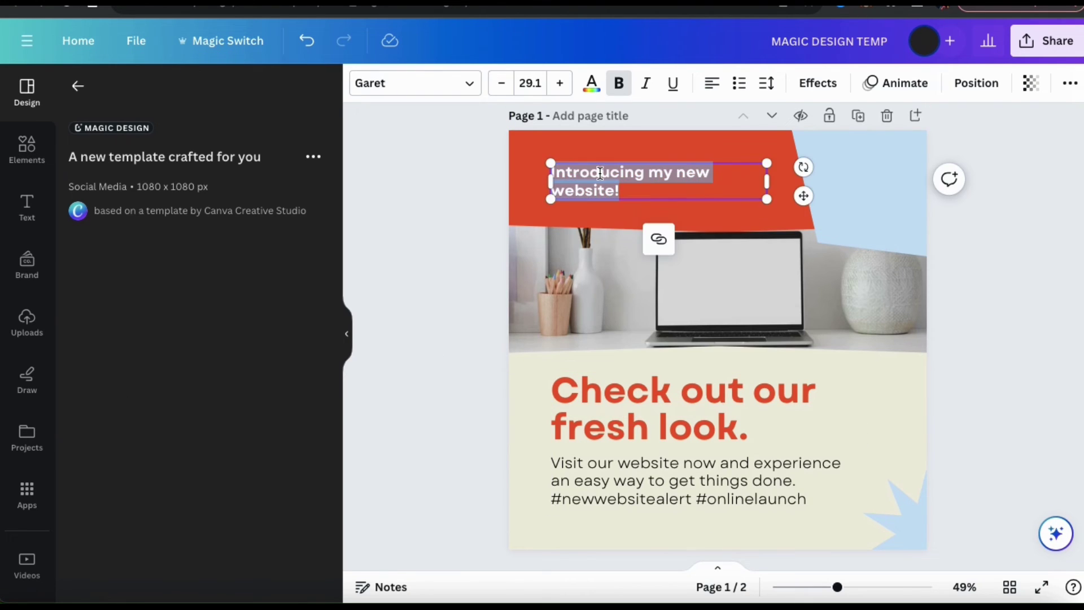
pyautogui.write('New Website Launc')
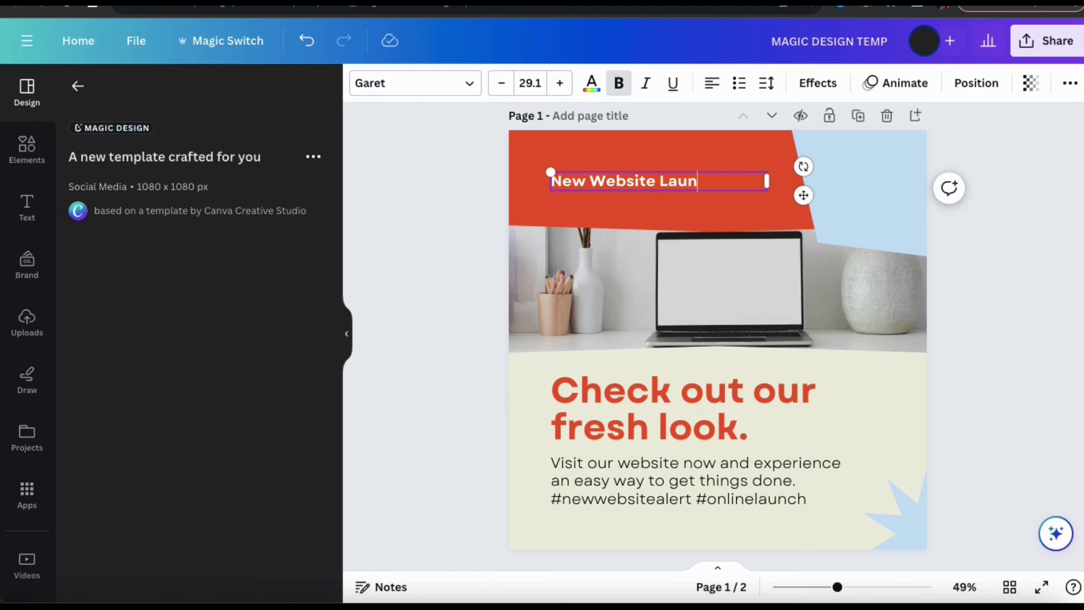